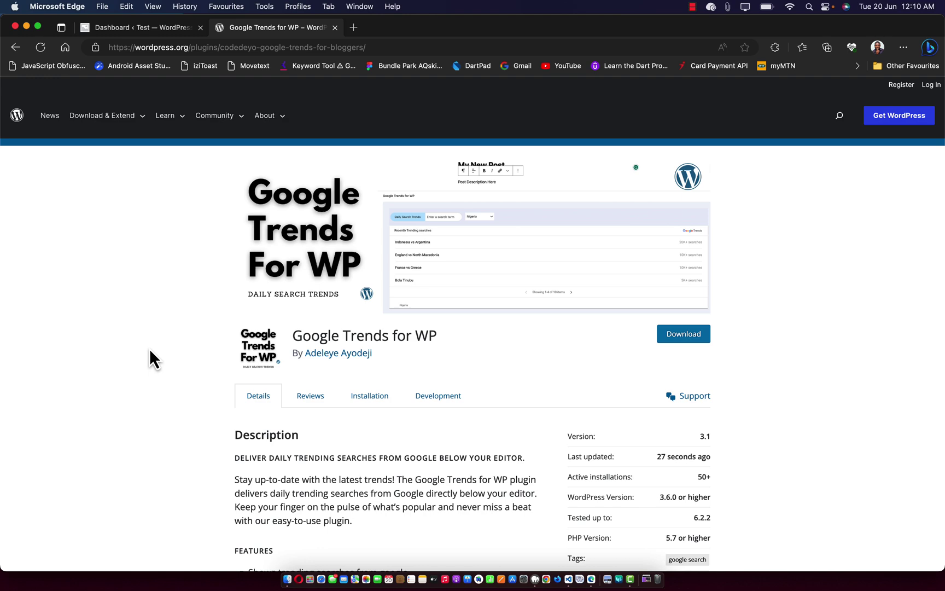
- From the site dashboard, search Add Plugins for 'Google trend' and confirm Google Trends for WP is active
scroll(602, 333, down, 3)
scroll(602, 334, up, 3)
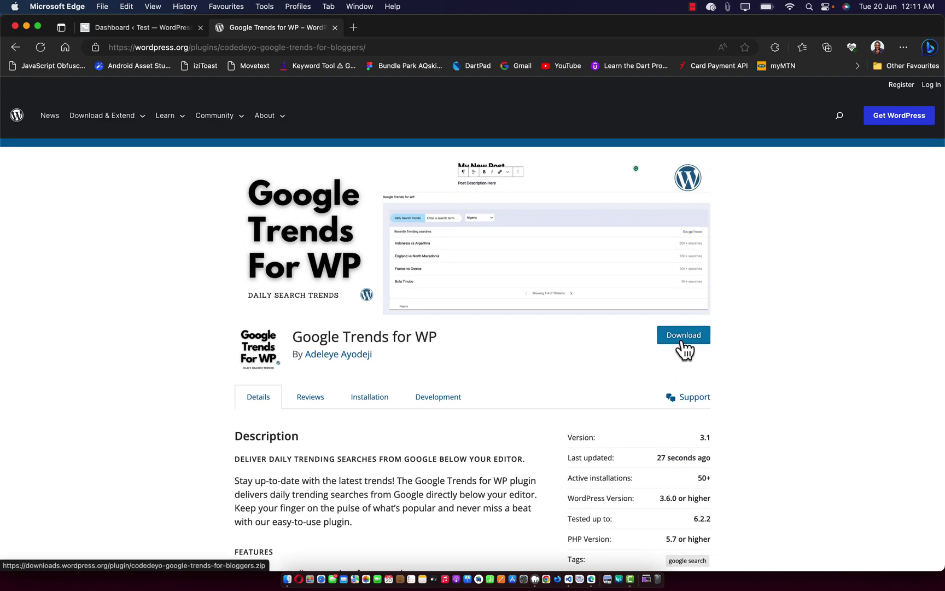
click(158, 28)
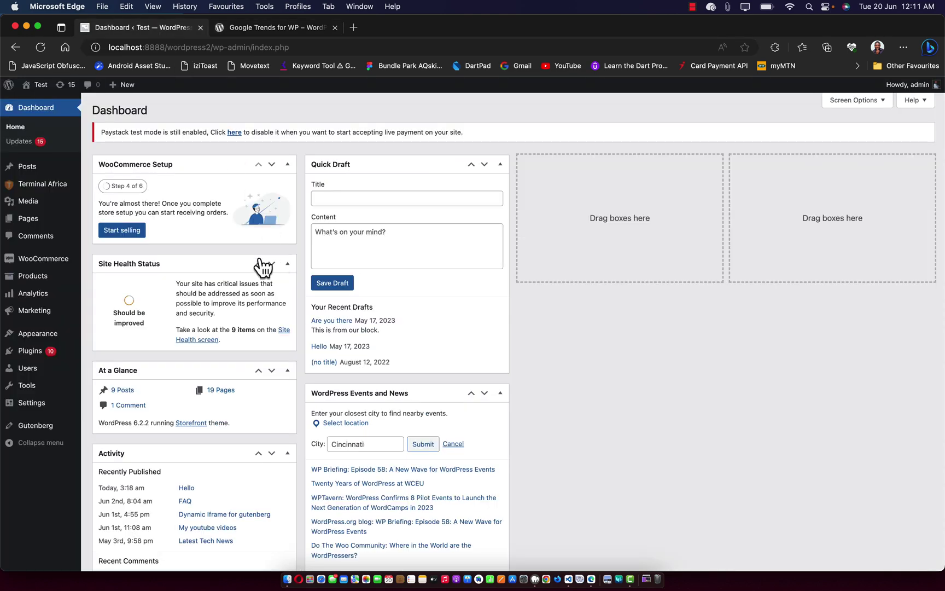
mouse_move(30, 361)
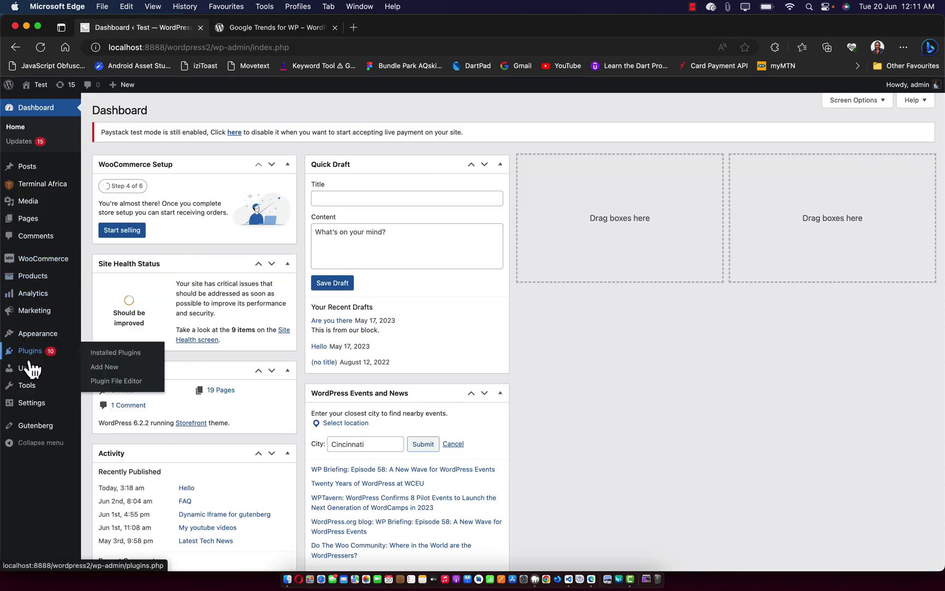
click(115, 370)
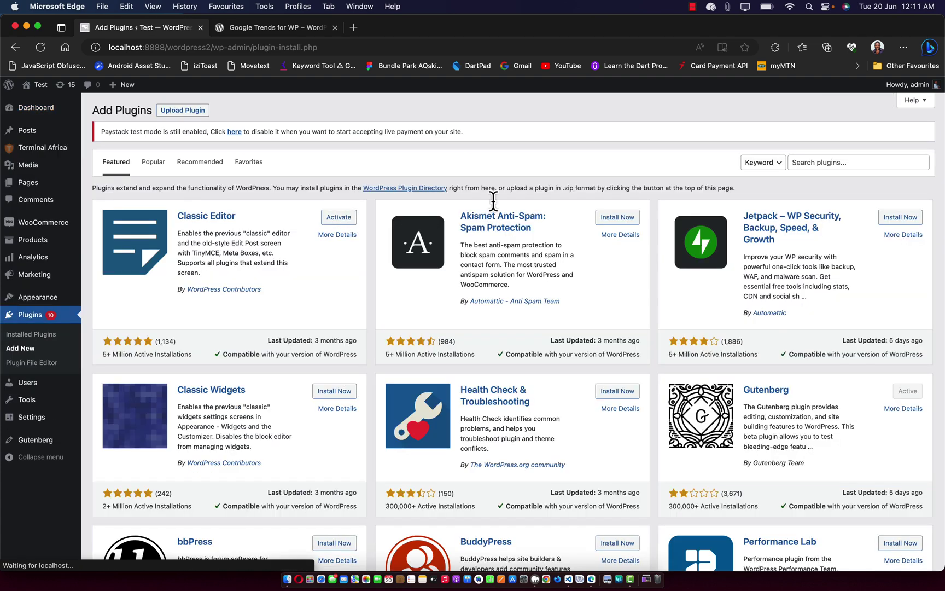
click(833, 161)
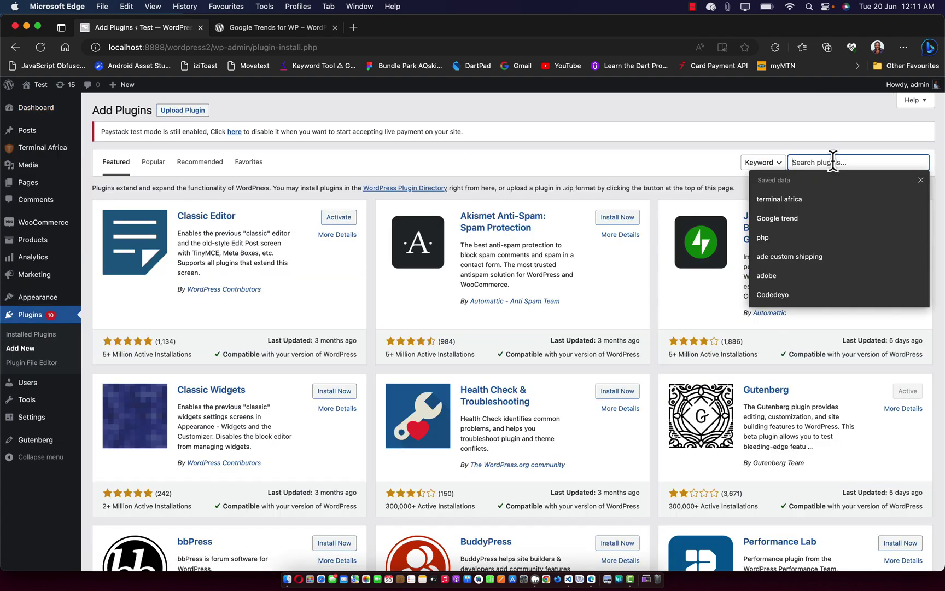
click(793, 217)
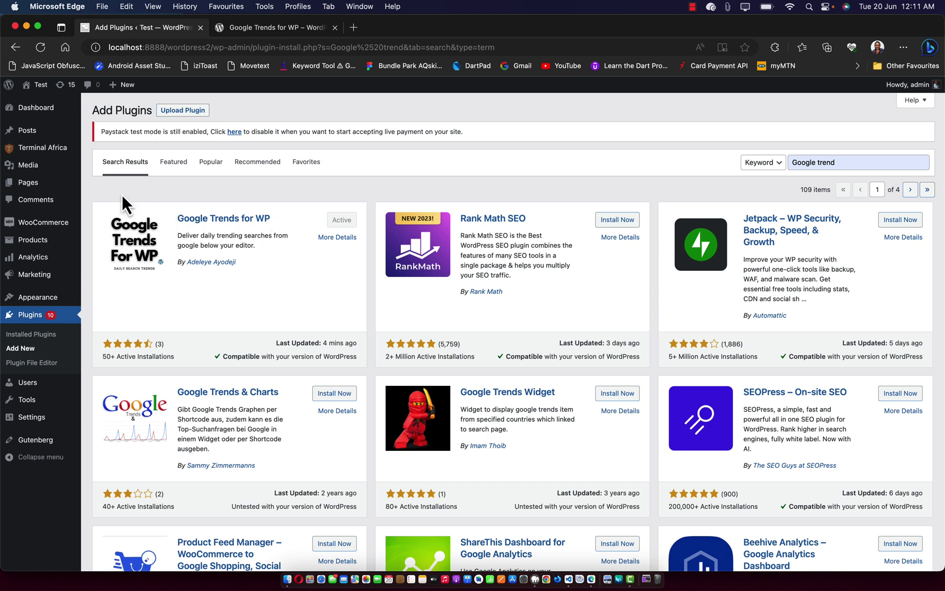
- Start a new post and page Nigeria's trending searches forward to items 9–10, then back to 1–4
mouse_move(28, 134)
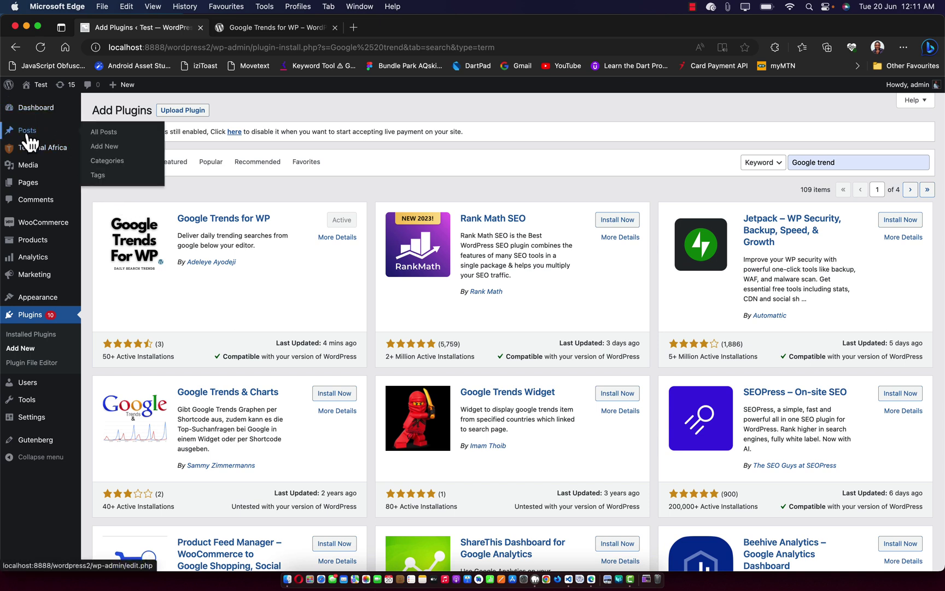
click(109, 148)
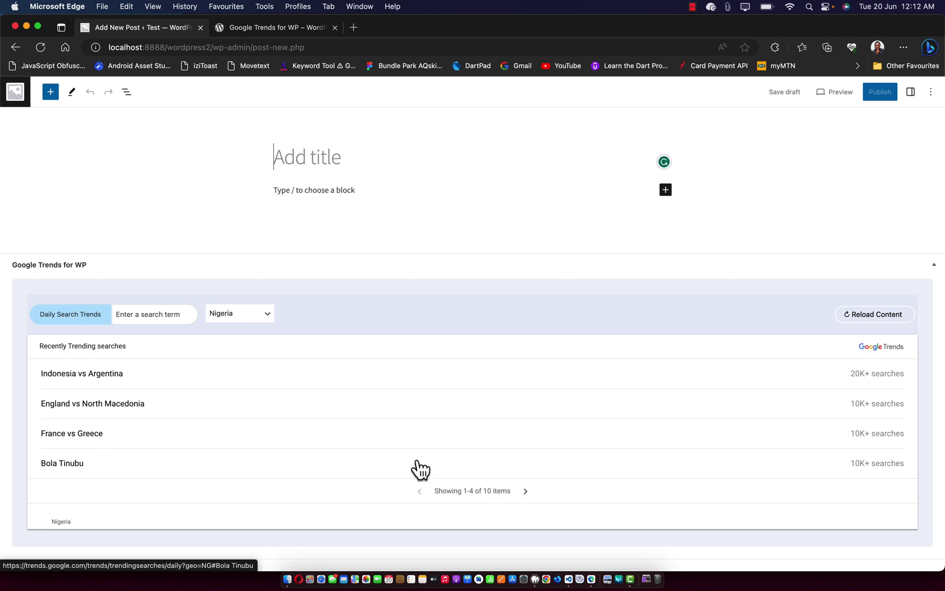
click(525, 491)
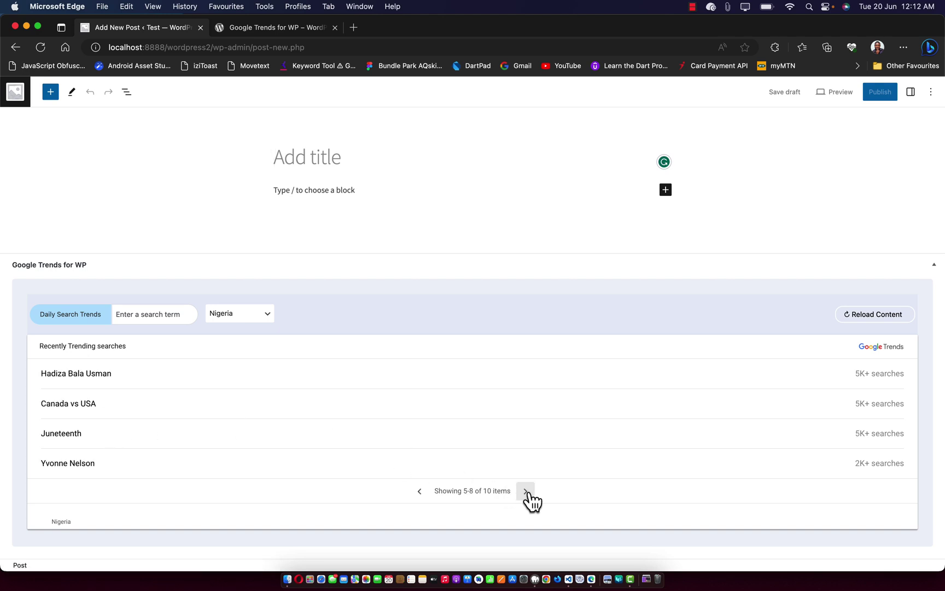
click(526, 491)
click(419, 492)
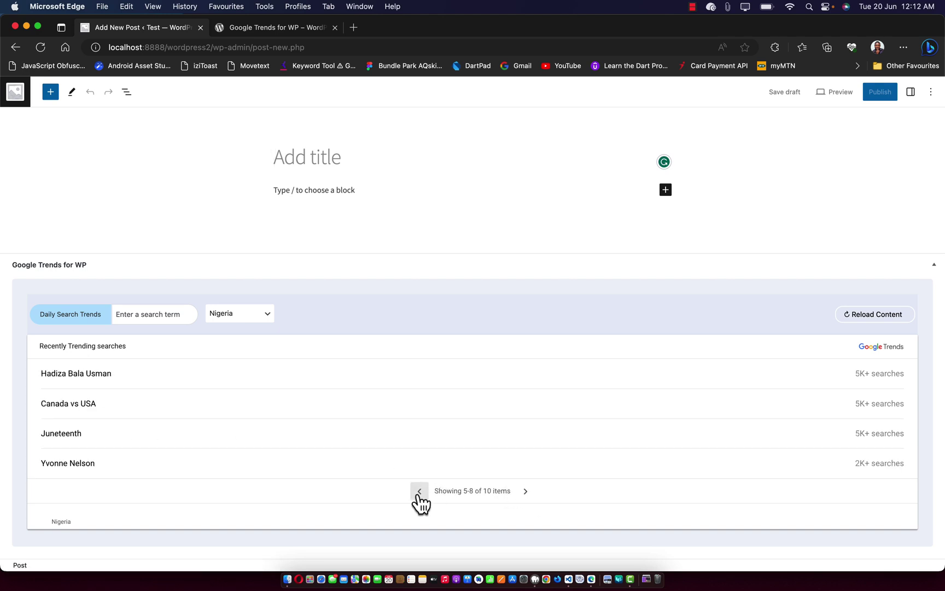
click(419, 492)
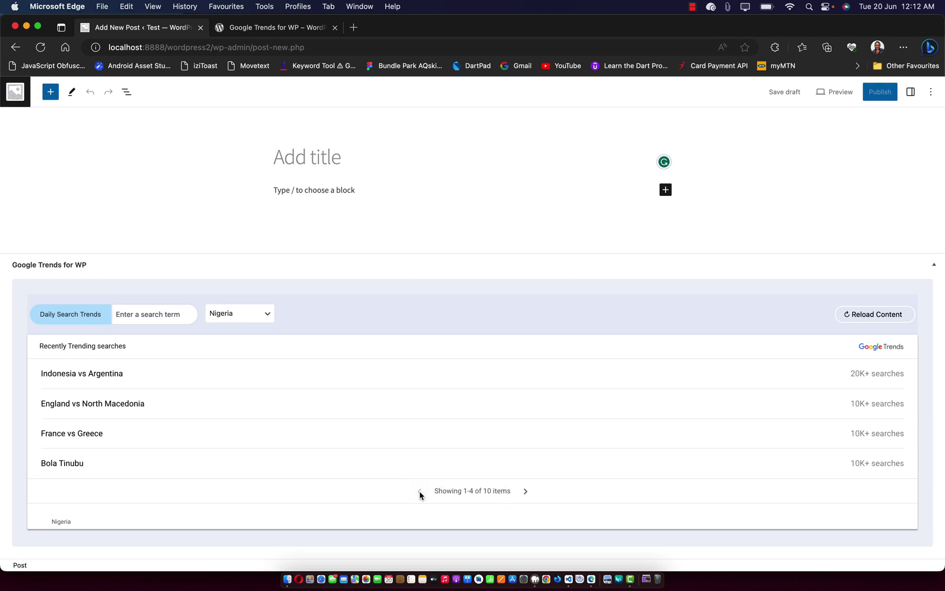
click(224, 315)
click(230, 325)
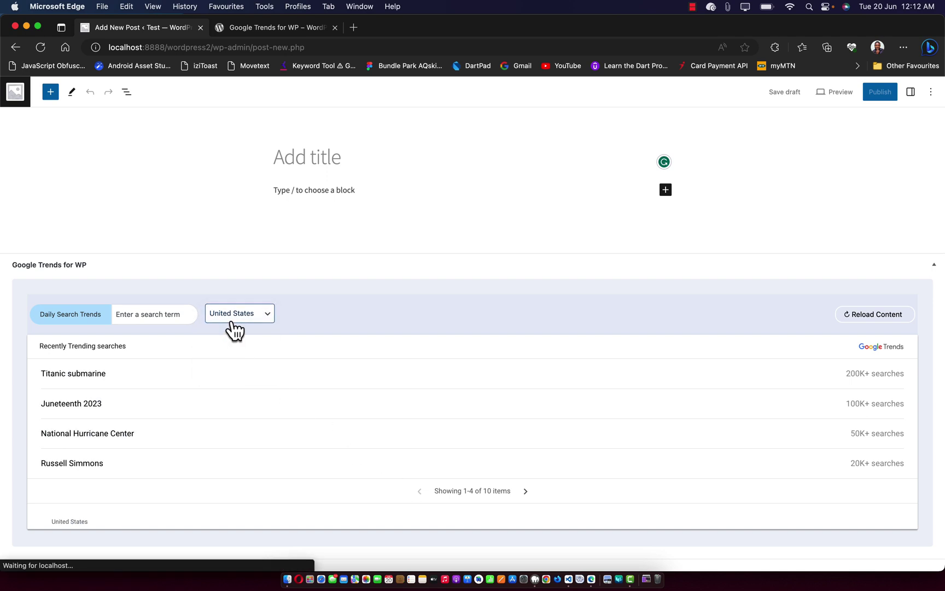
click(232, 321)
click(236, 326)
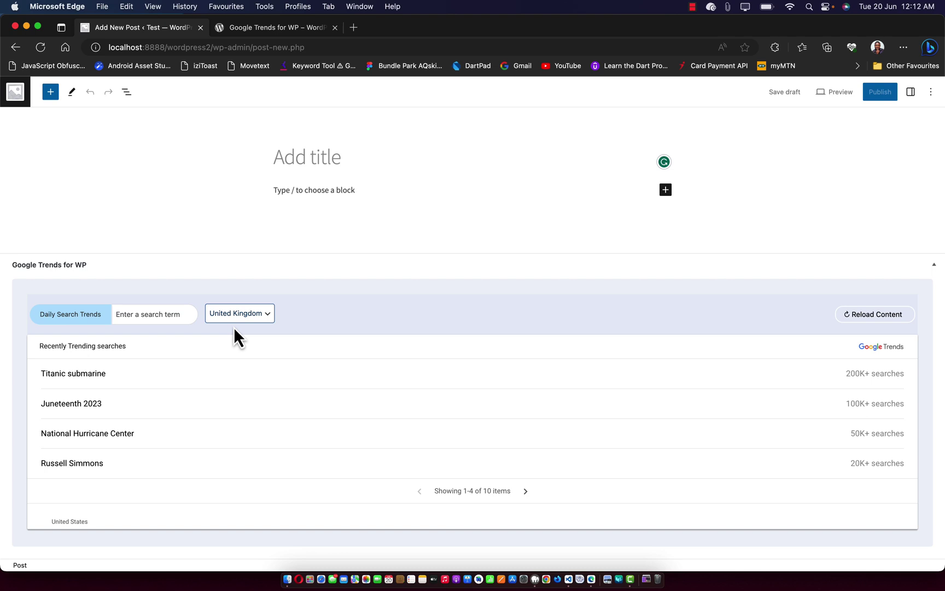
click(242, 327)
click(241, 326)
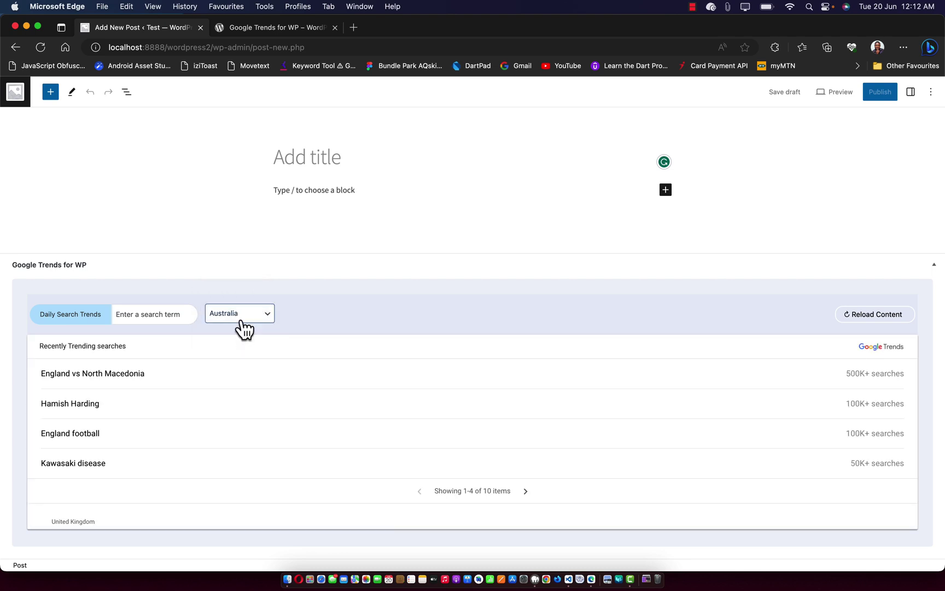
click(242, 328)
click(242, 327)
click(246, 315)
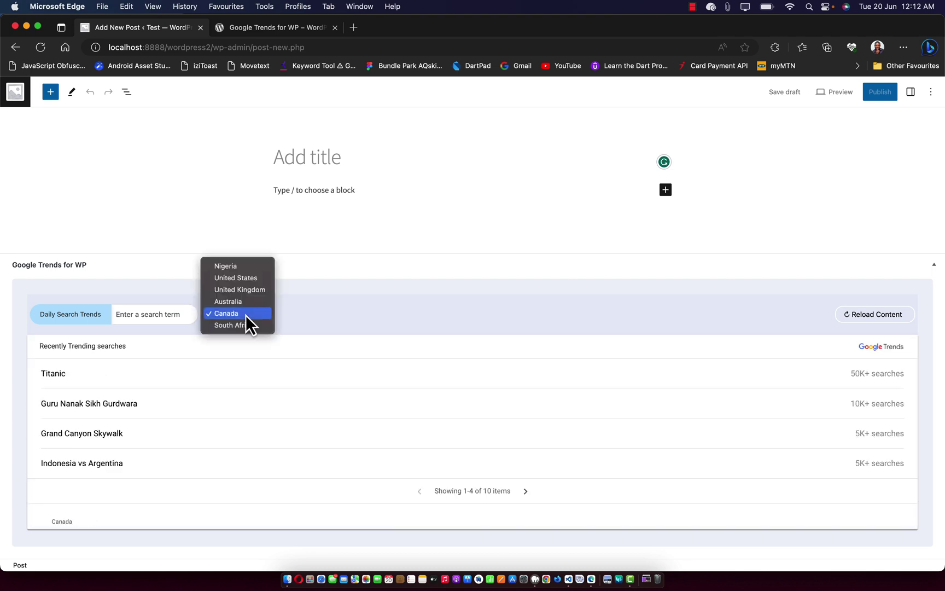
click(246, 328)
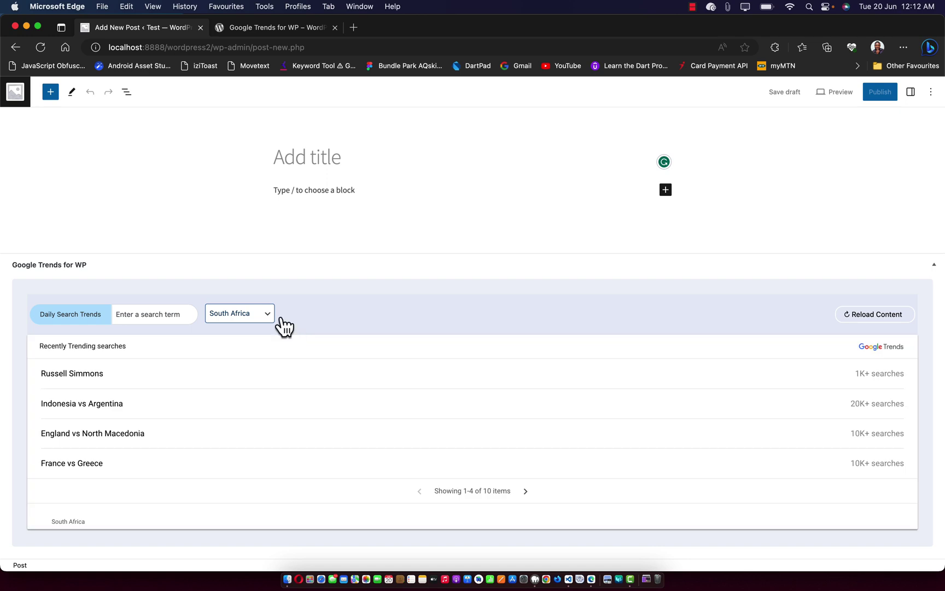
click(298, 318)
click(253, 315)
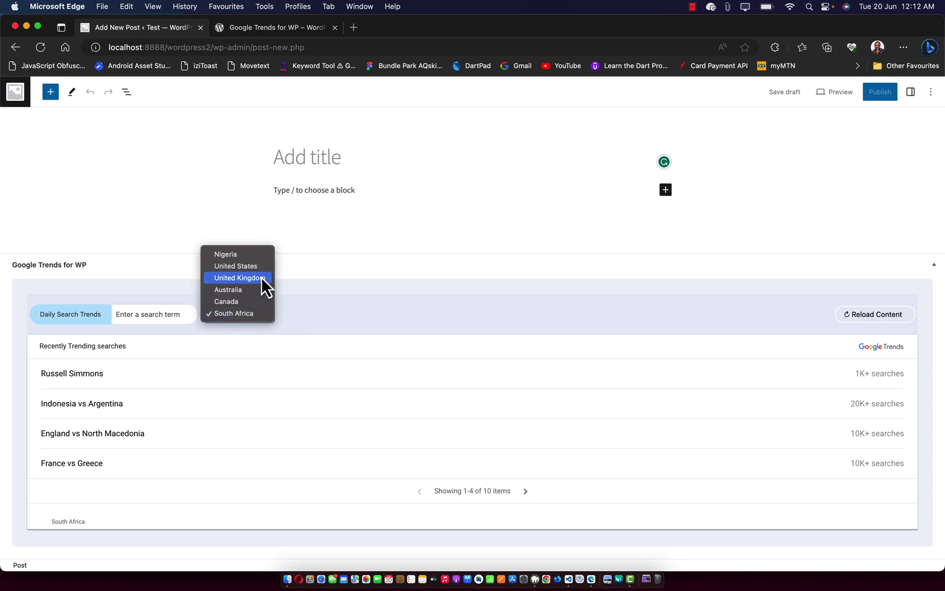
click(236, 253)
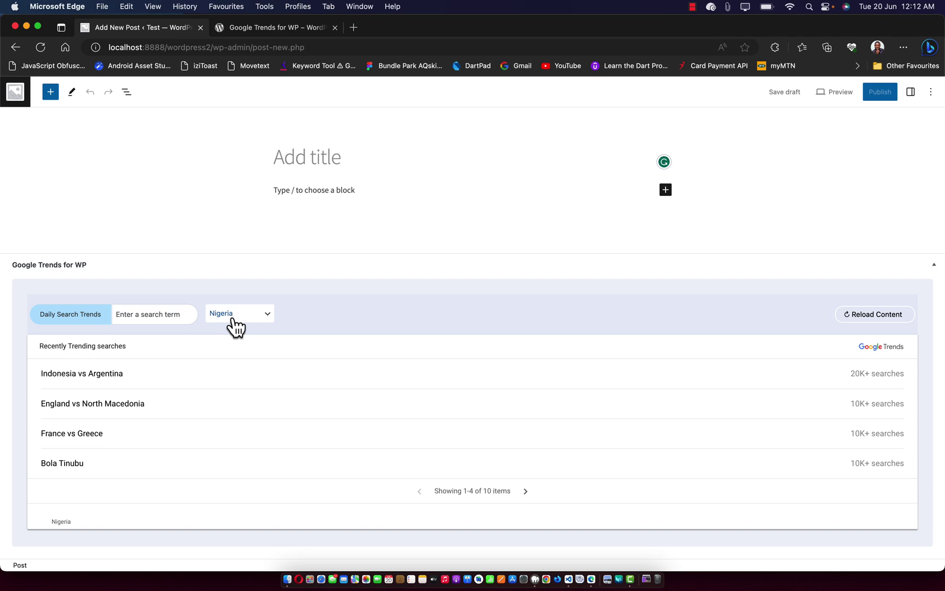
- Enter 'Bread' as the Google Trends search term, then replace it with 'Windows'
click(163, 316)
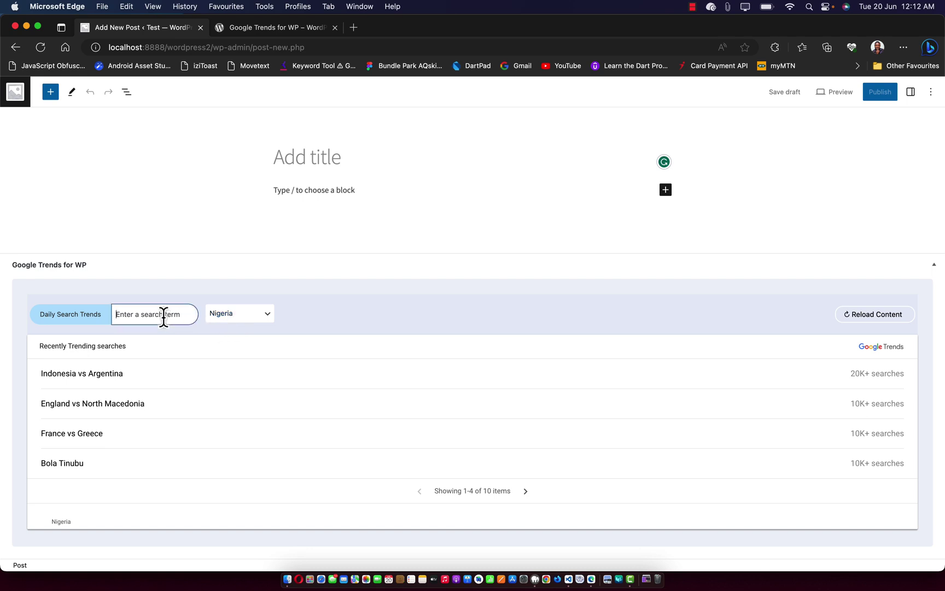
text(Bread)
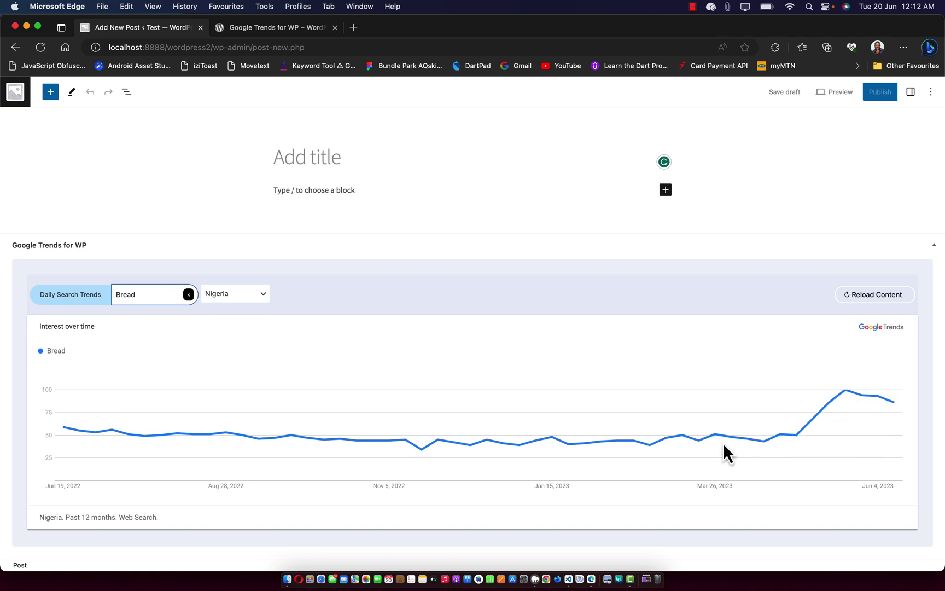
key(super+a)
text(Win)
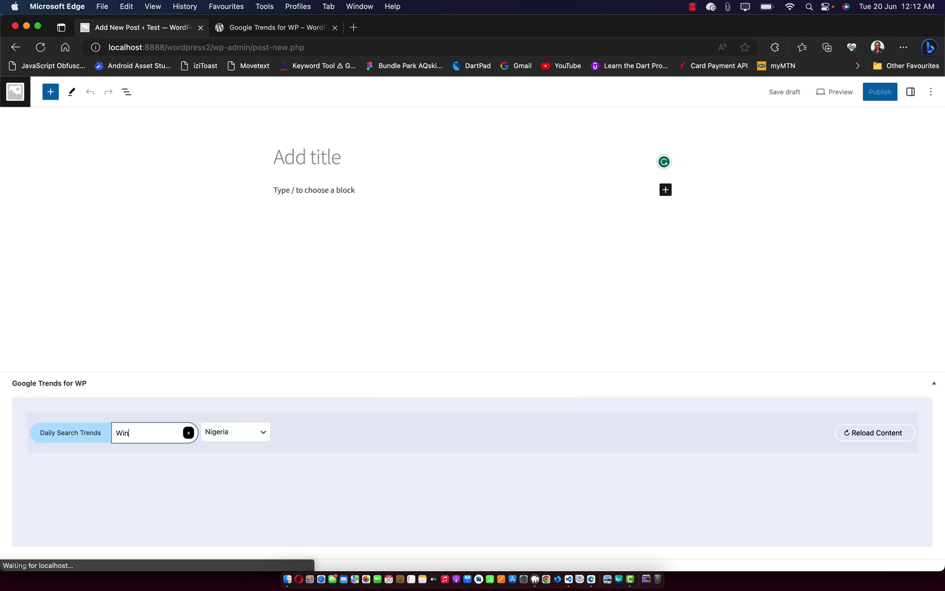
text(dows)
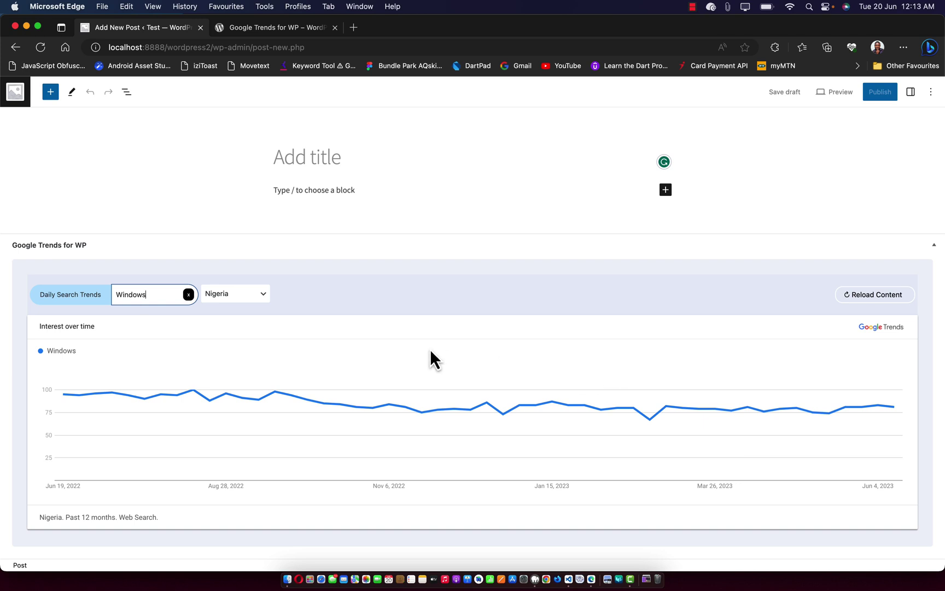
- Switch the country to United States and rerun the Windows search for its 12-month chart
click(223, 298)
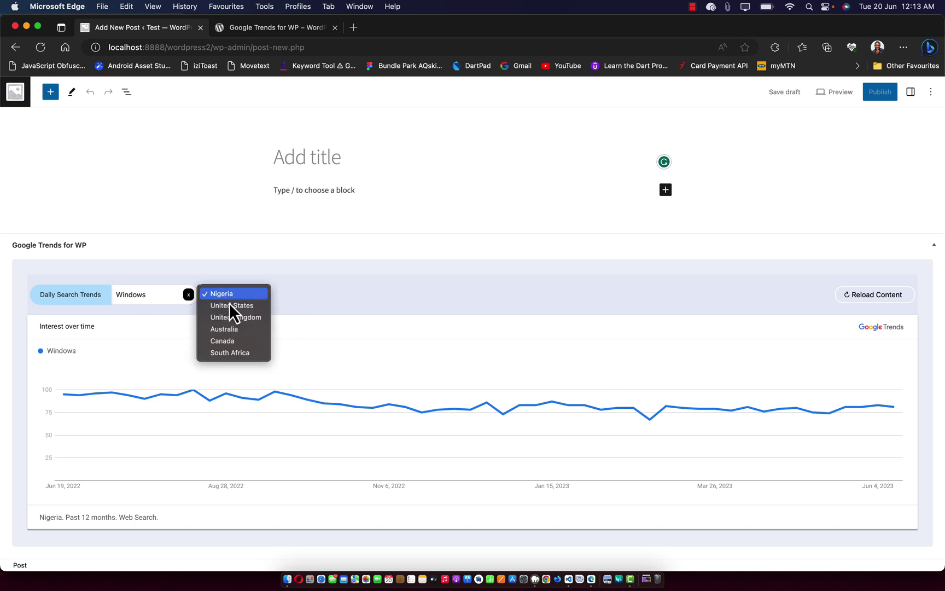
click(230, 306)
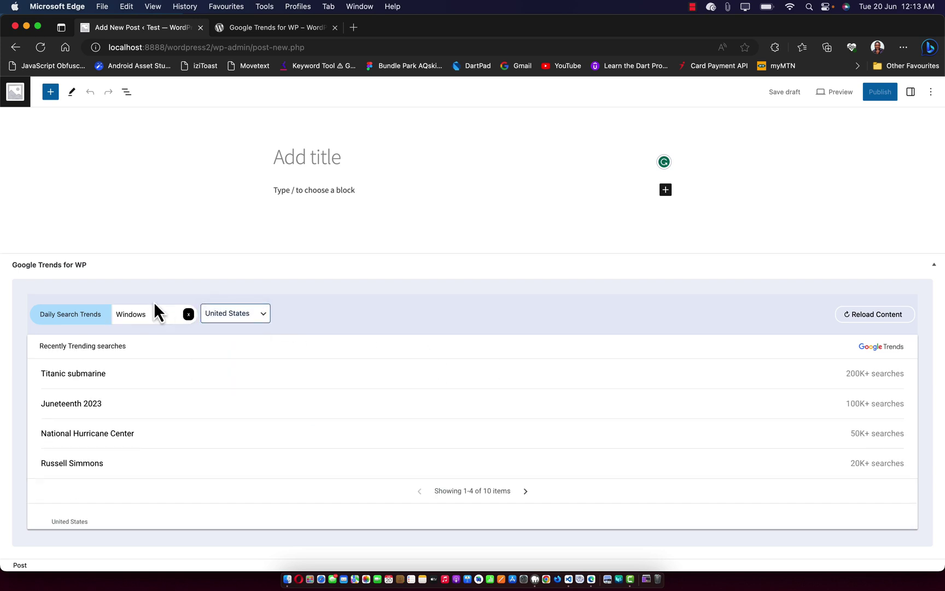
click(161, 313)
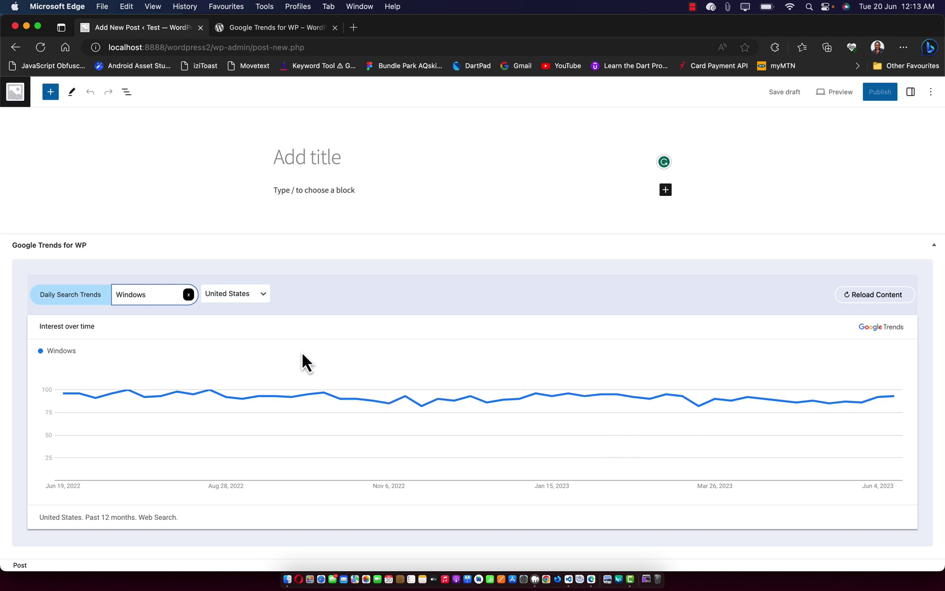
click(343, 306)
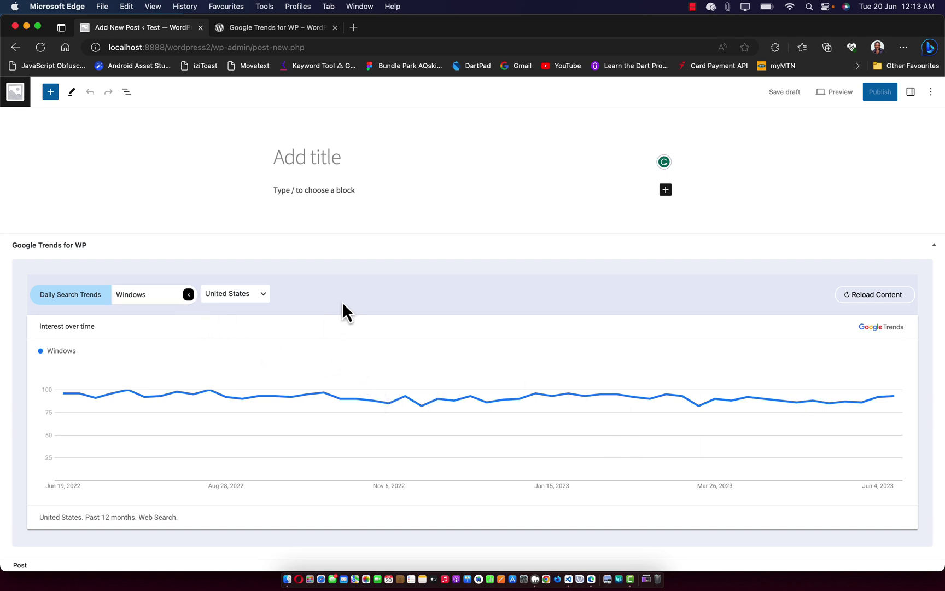
- Clear the Windows search term and reload the United States daily trending searches
click(188, 296)
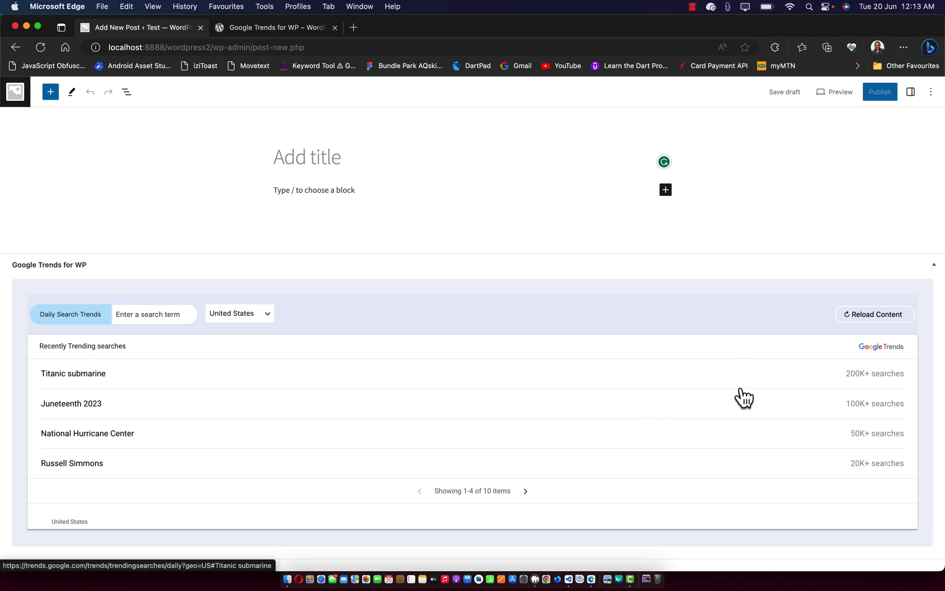
click(875, 316)
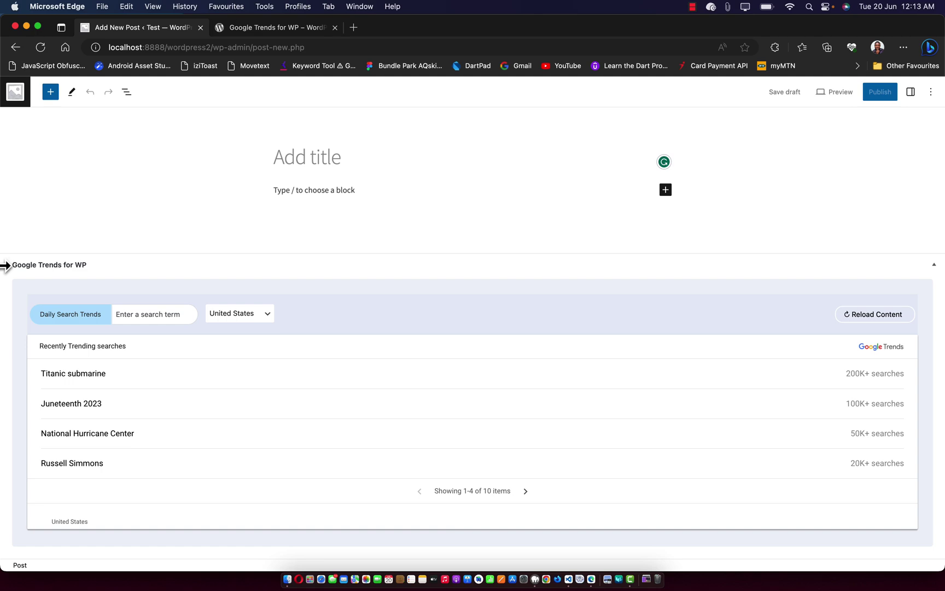
drag(6, 266, 665, 192)
scroll(786, 332, down, 1)
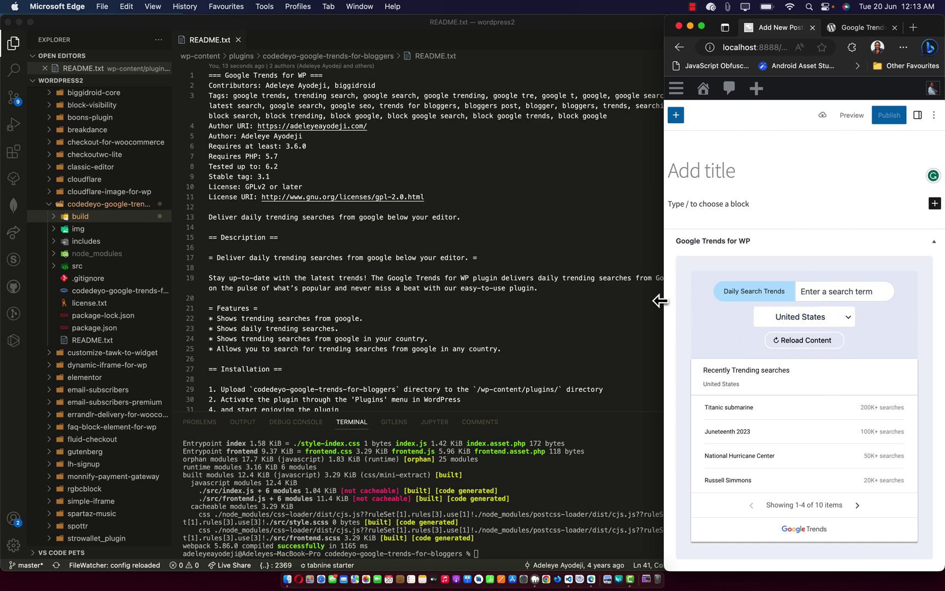
drag(661, 299, 3, 361)
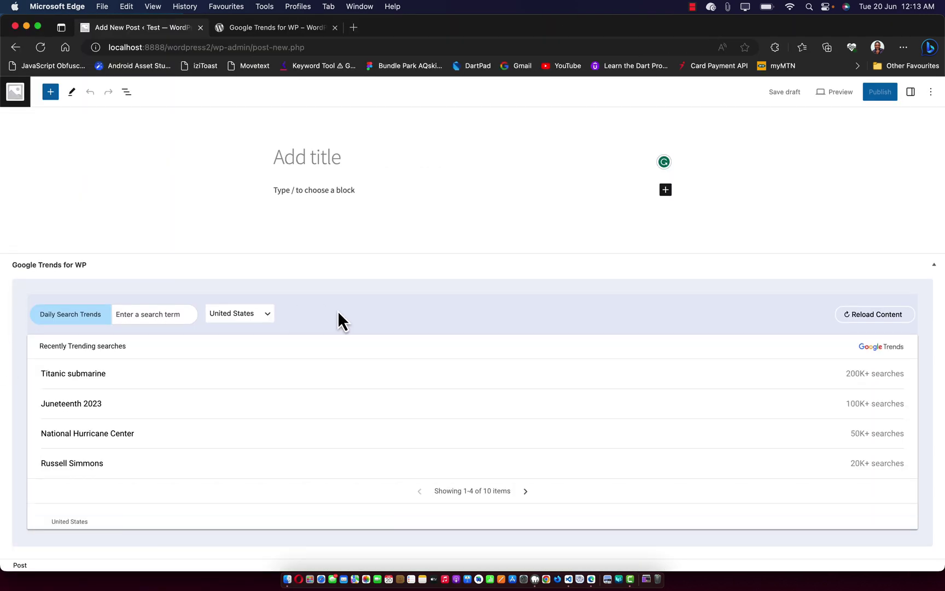